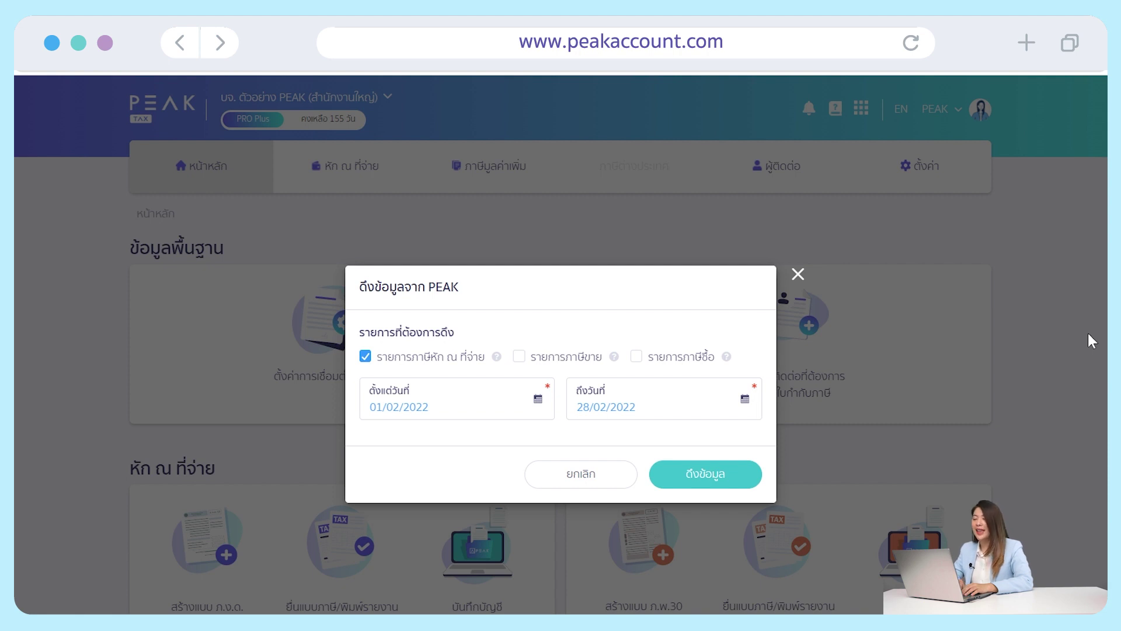
Pull the withholding tax items dated 01/02/2022 to 28/02/2022 from PEAK and dismiss the progress notice.
click(733, 482)
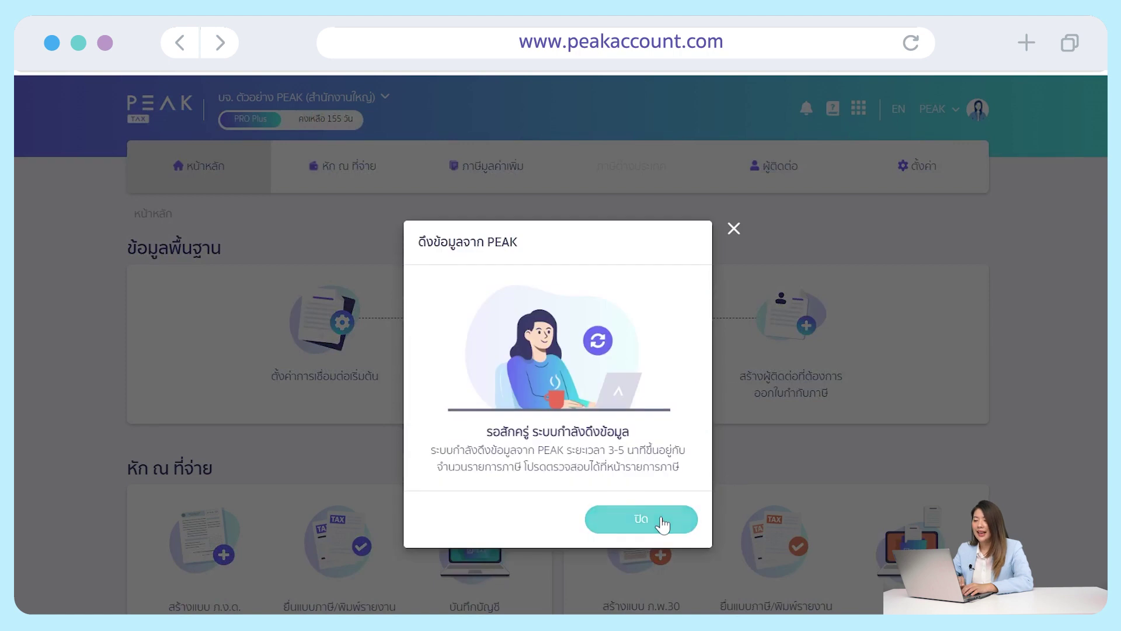
click(662, 523)
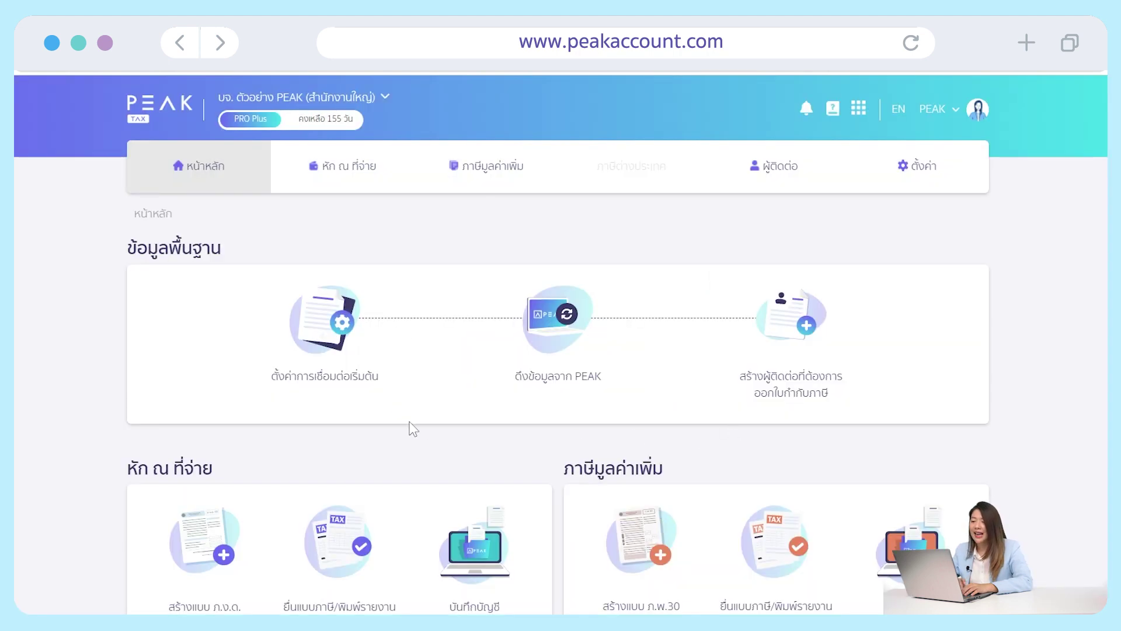
Start a new ภ.ง.ด.3 withholding tax form and set its tax period to February 2022.
click(368, 170)
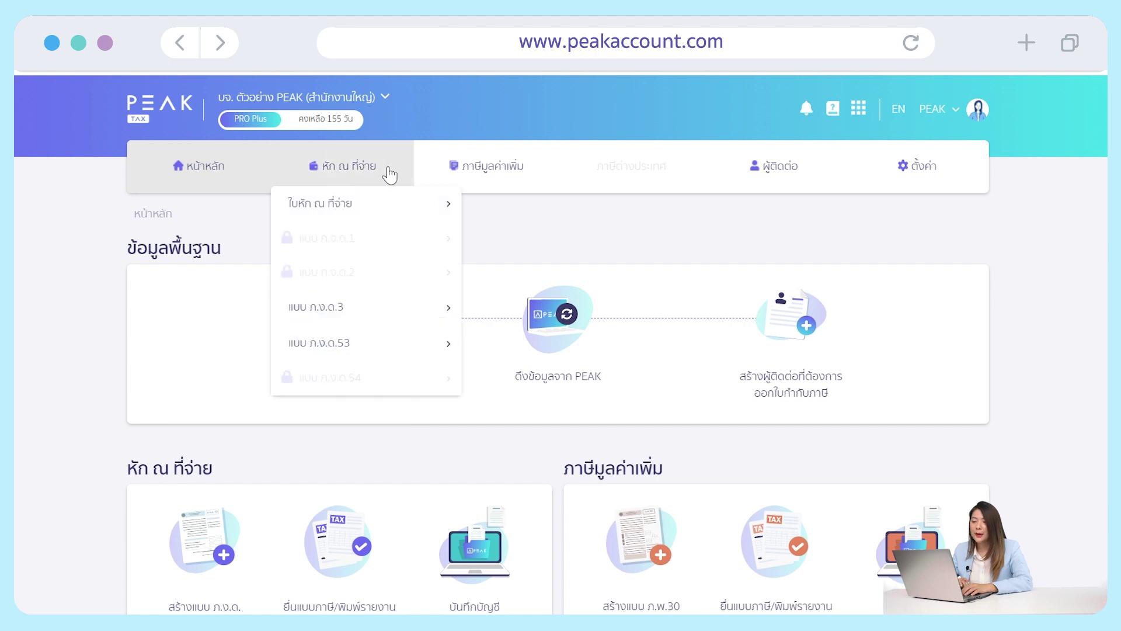
mouse_move(389, 311)
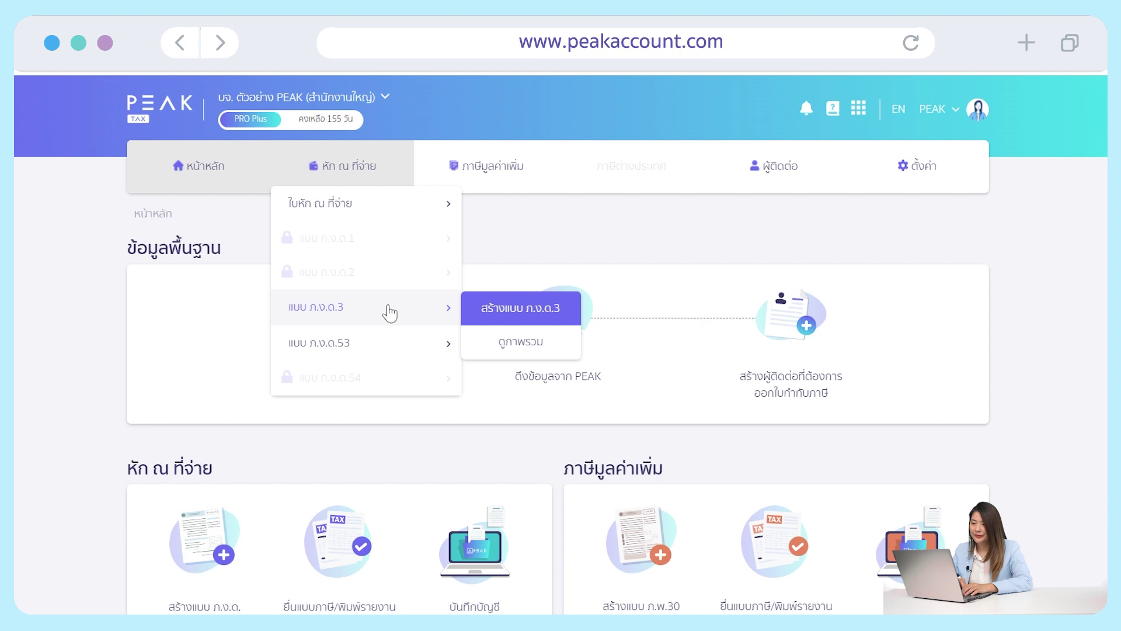
click(567, 310)
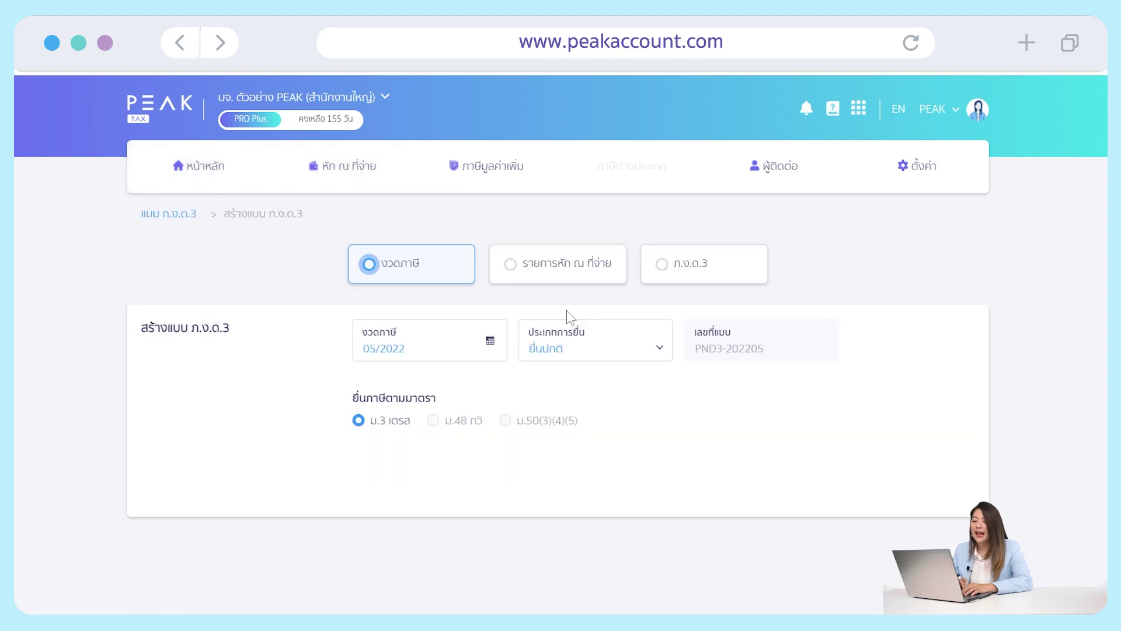
click(485, 364)
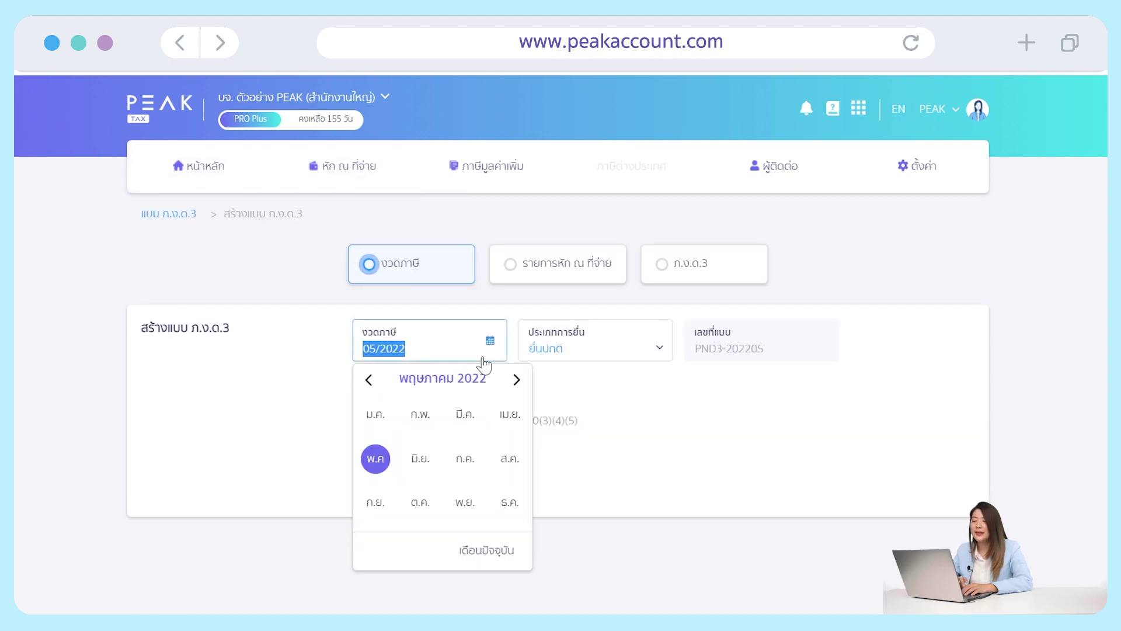
click(419, 416)
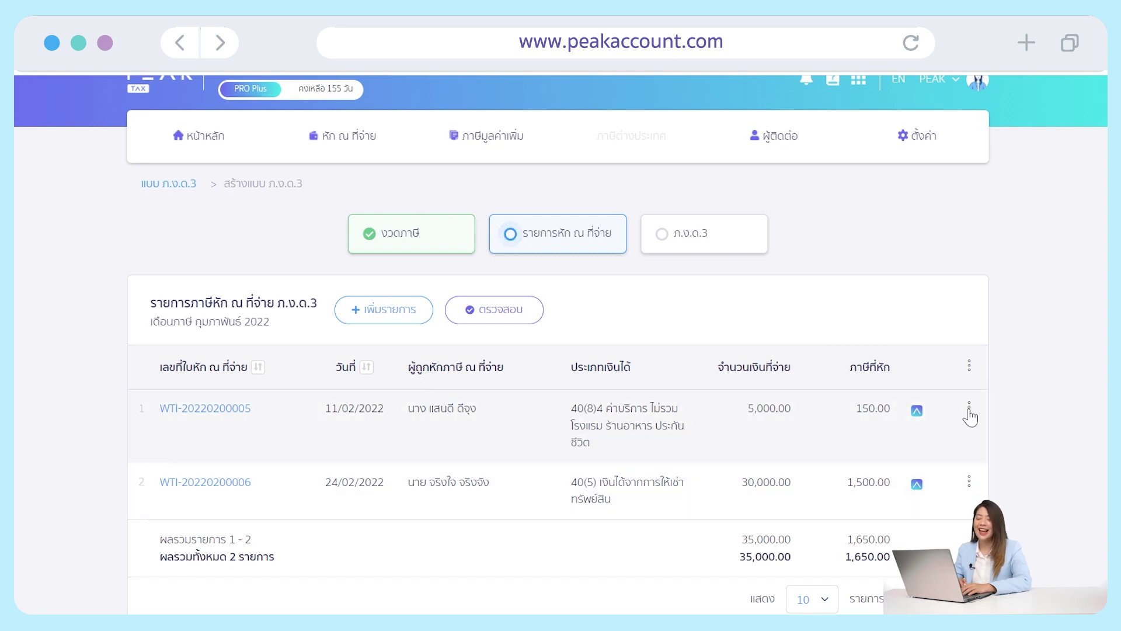
Examine the dialog for adding withholding items and the edit and remove options of the first listed item.
click(397, 316)
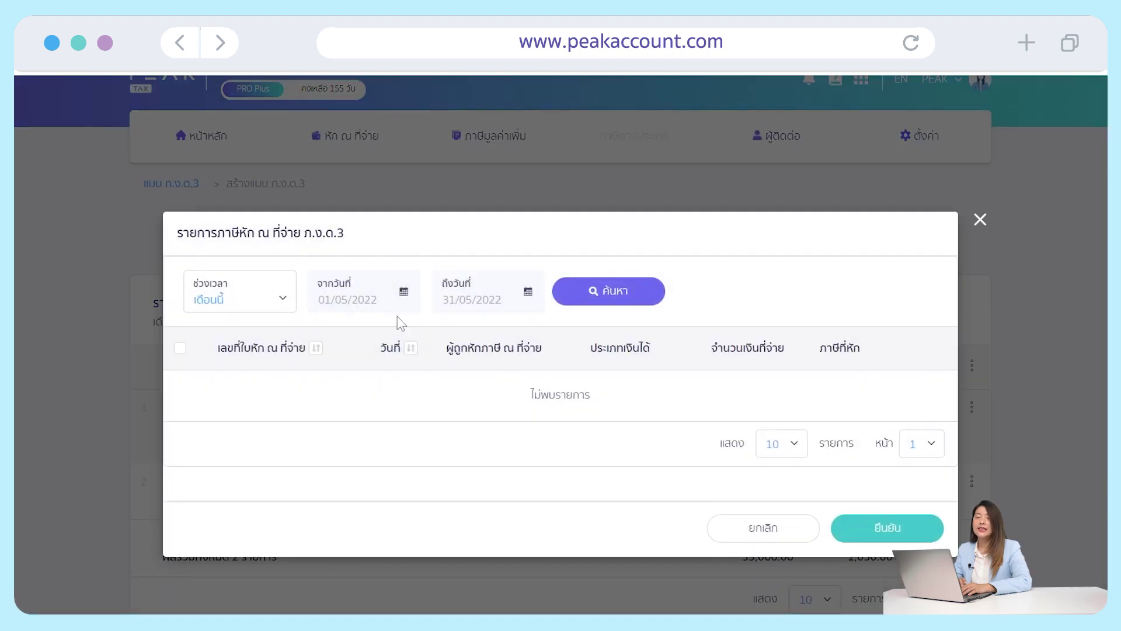
click(974, 227)
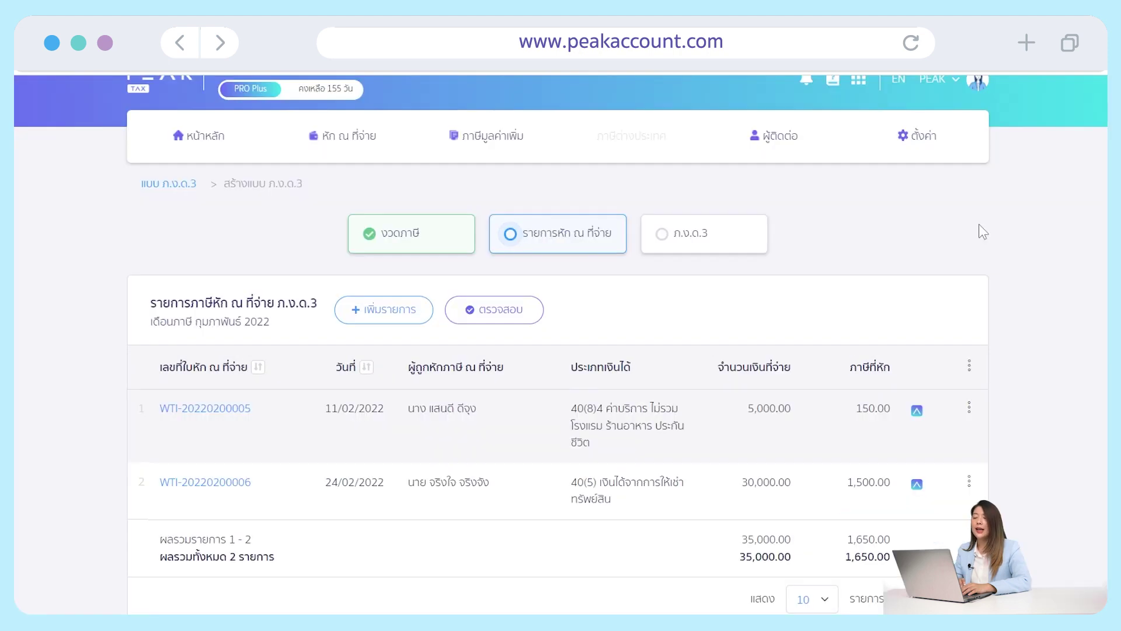
click(969, 409)
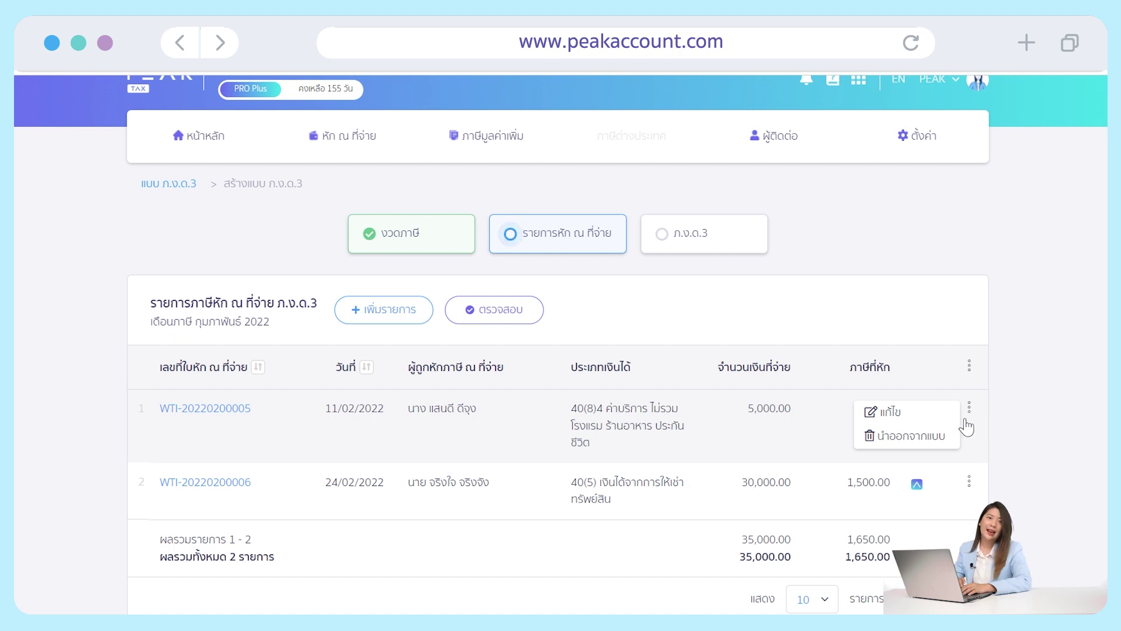
click(951, 451)
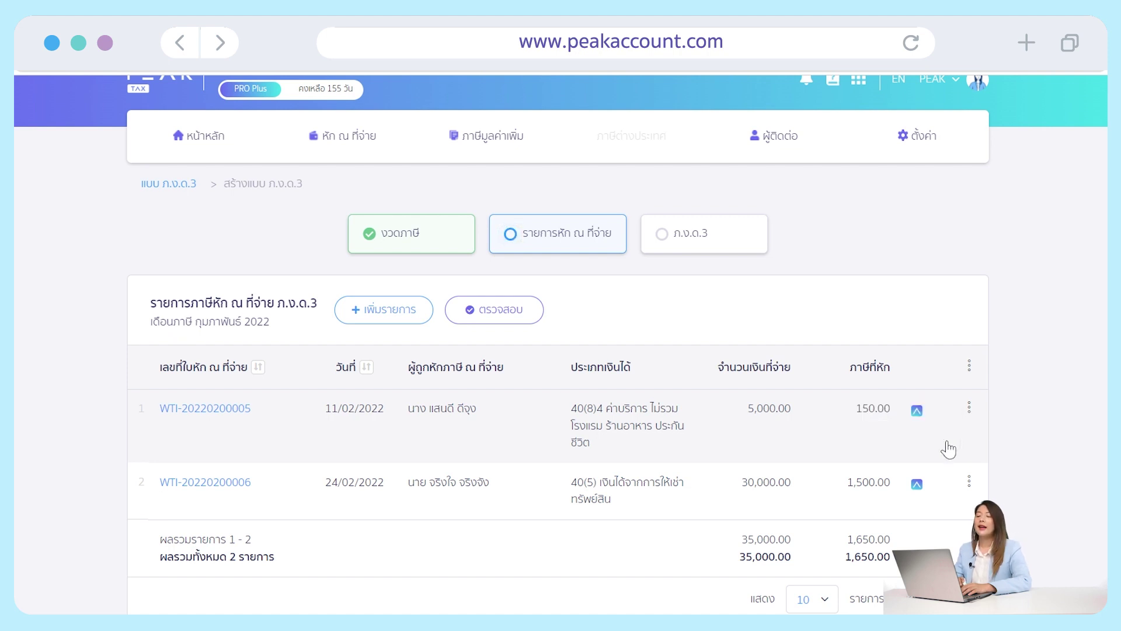
click(970, 414)
click(949, 442)
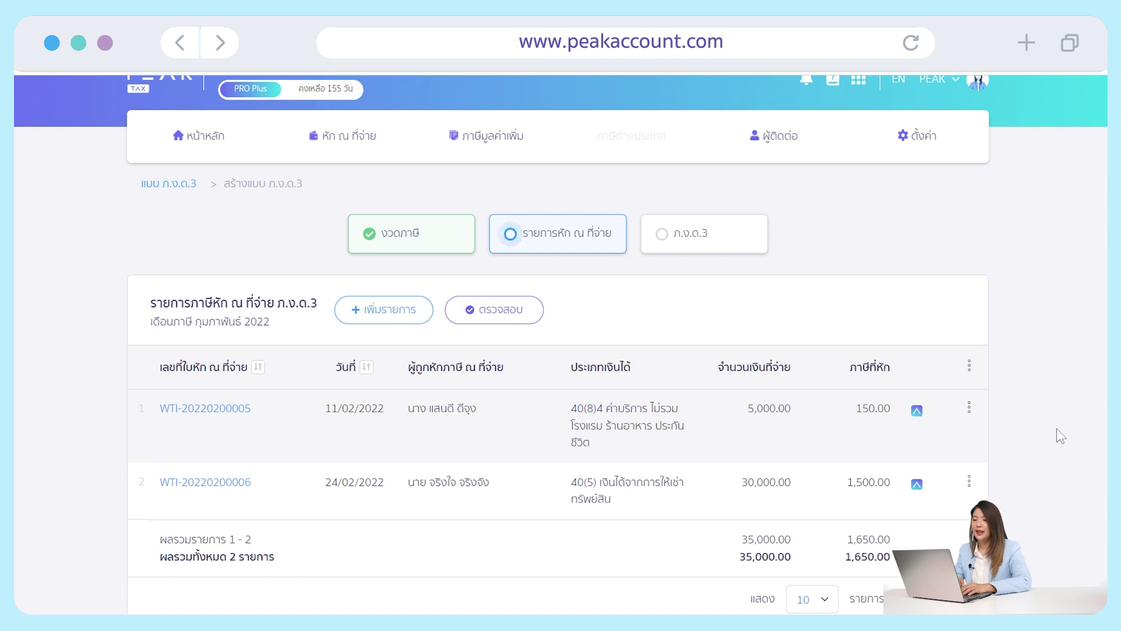
Continue from the withholding item list to the ภ.ง.ด.3 form preview, review it and approve the form.
scroll(1057, 430, down, 3)
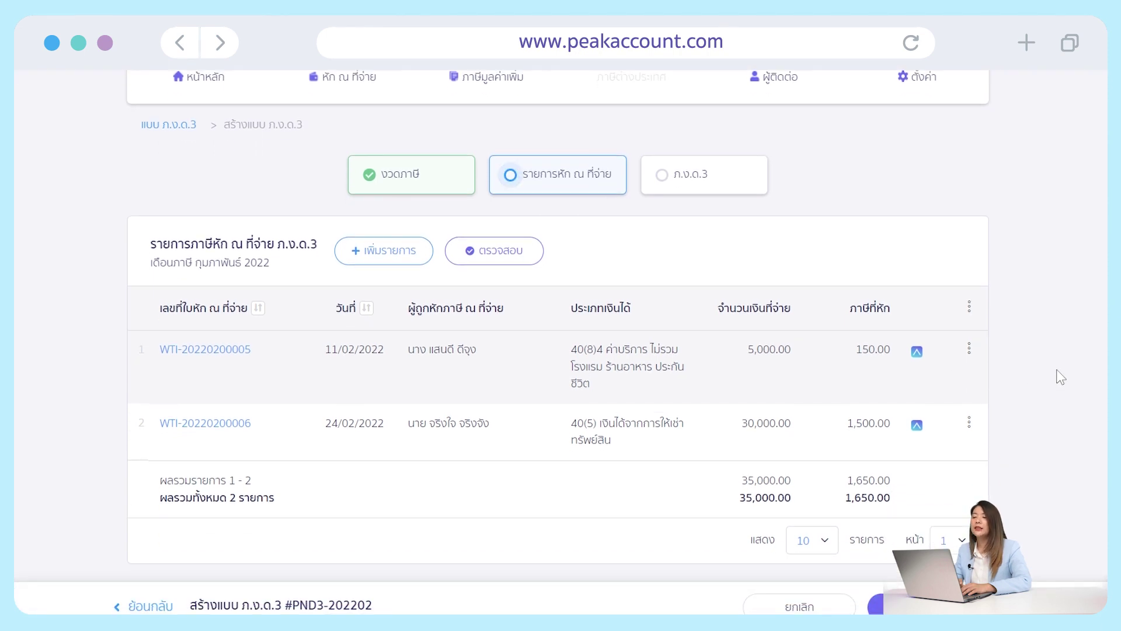
scroll(1061, 355, down, 2)
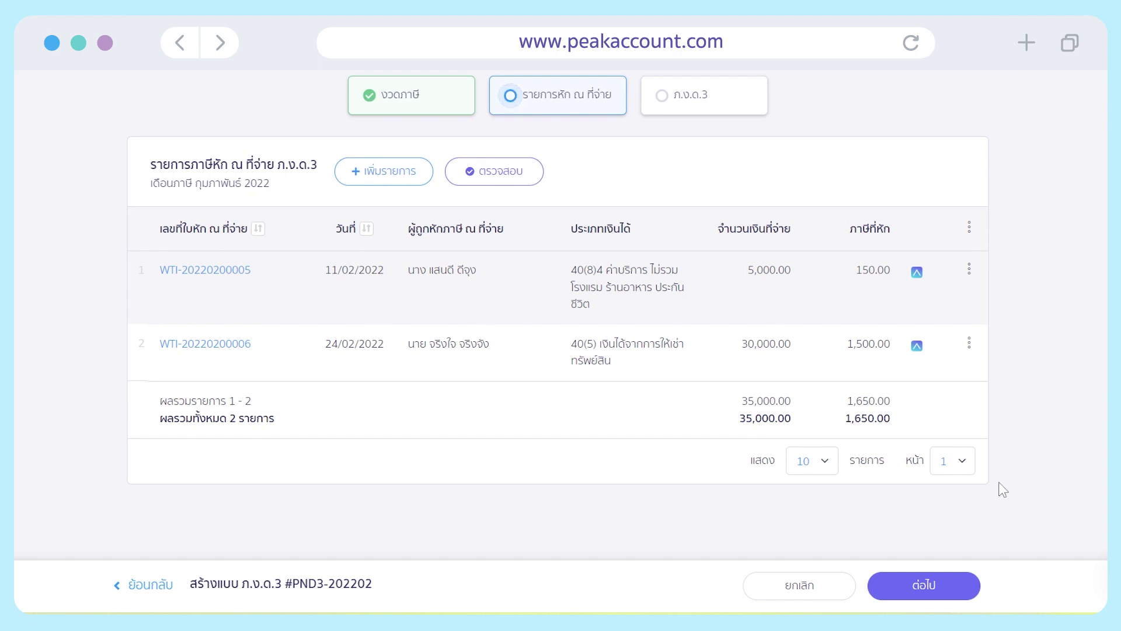
click(958, 589)
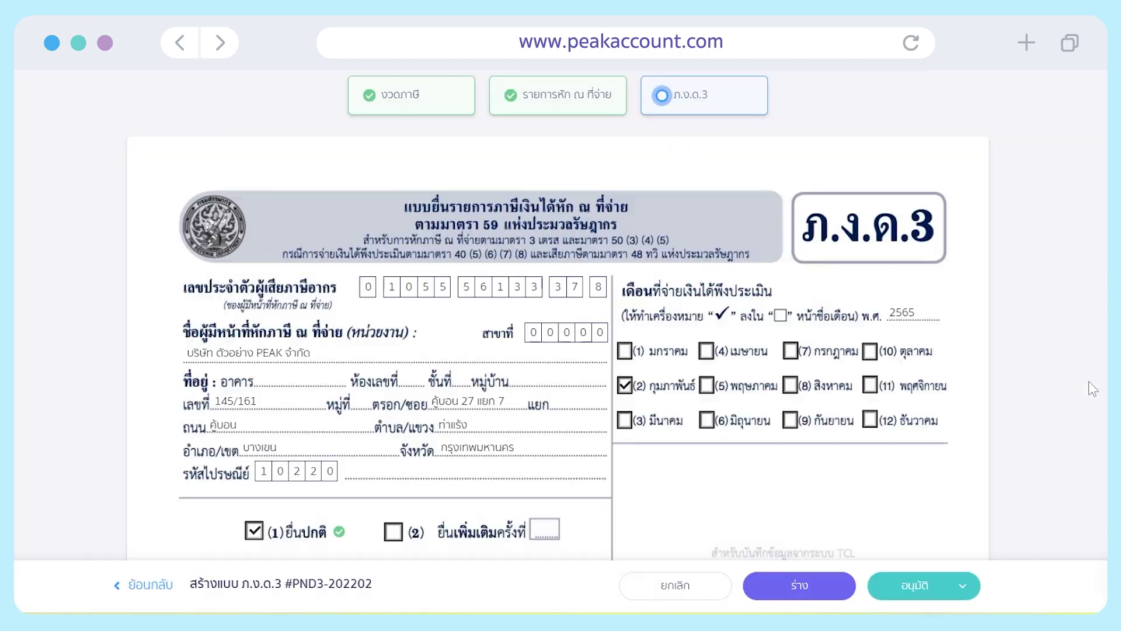
scroll(1089, 381, down, 10)
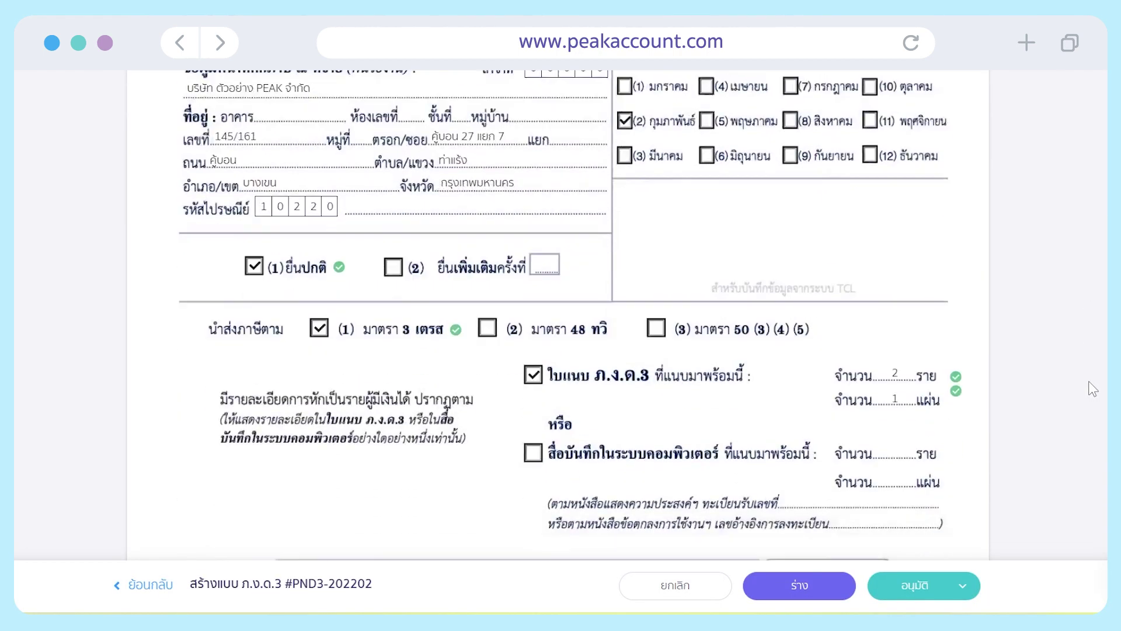
scroll(1089, 380, down, 3)
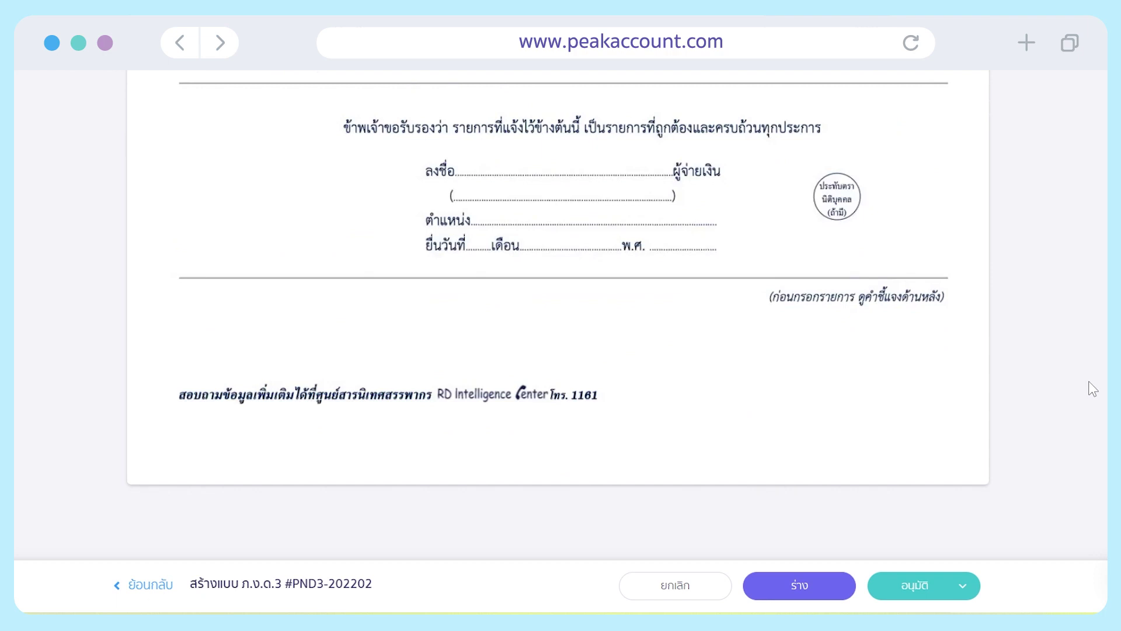
click(944, 586)
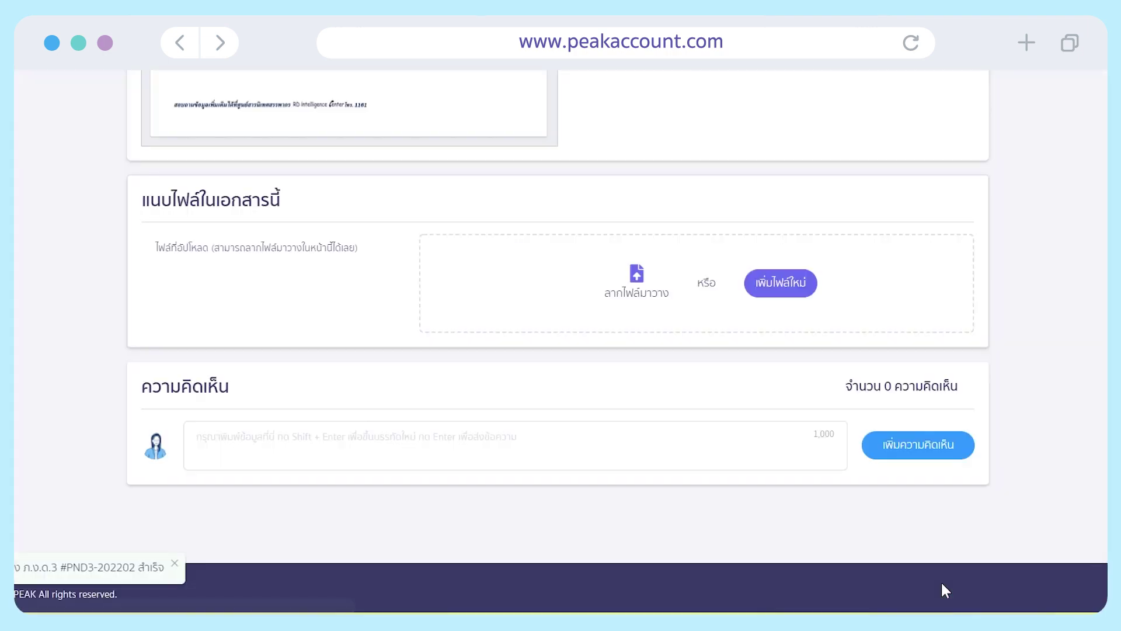
File the approved ภ.ง.ด.3 form by downloading it as a Text file.
scroll(1053, 341, up, 10)
scroll(1053, 342, up, 3)
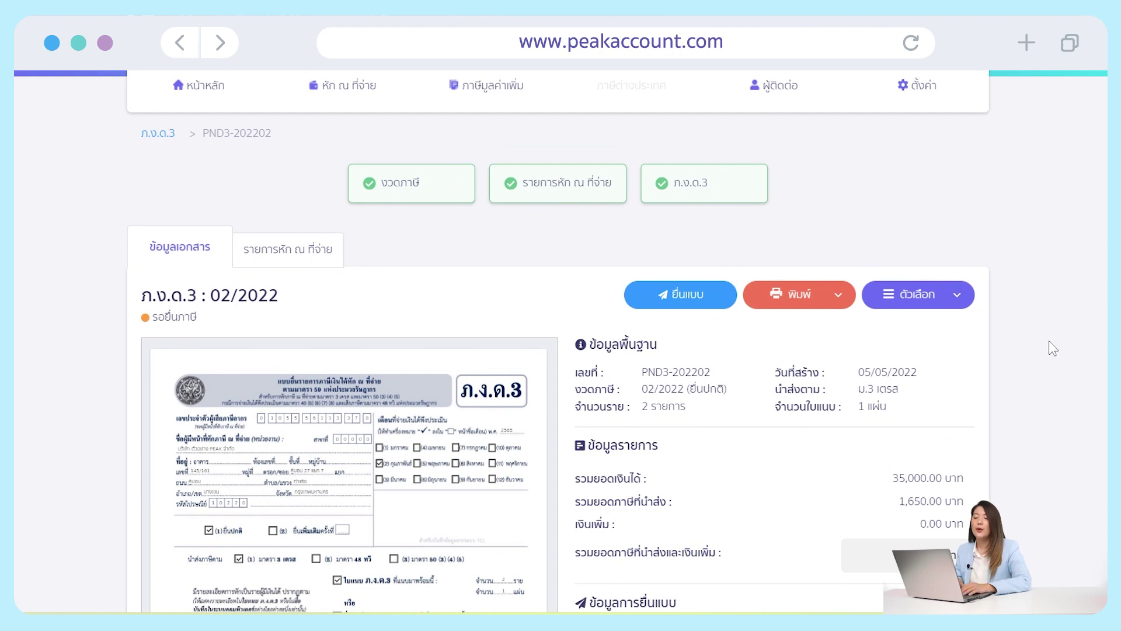
click(717, 303)
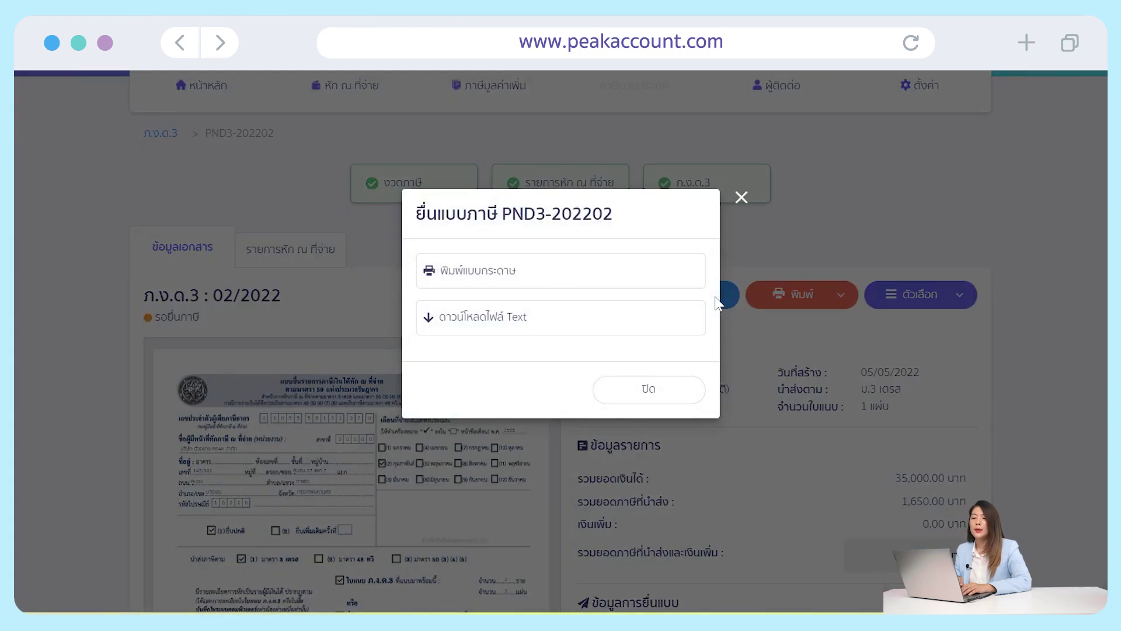
click(639, 323)
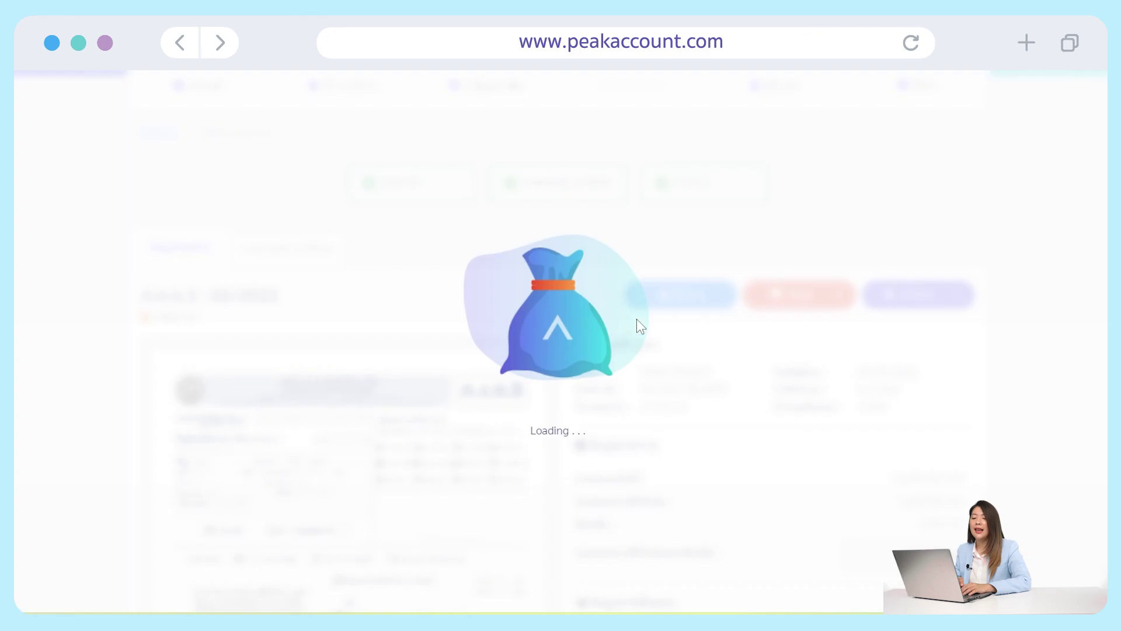
click(735, 363)
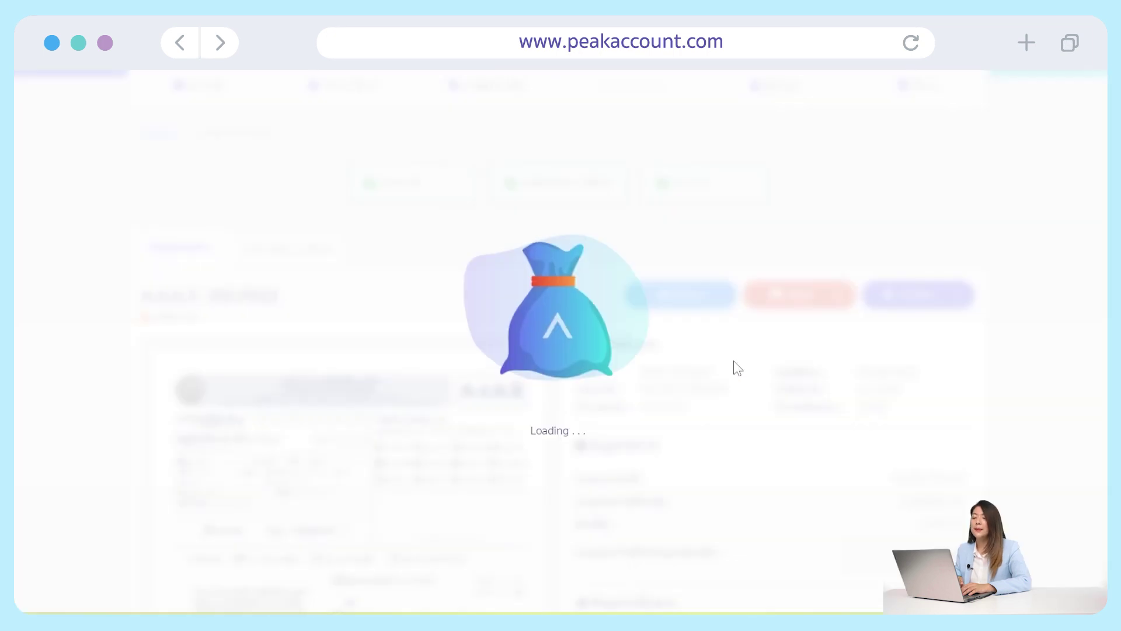
Record the ภ.ง.ด.3 tax as paid by yourself (ชำระเงินด้วยตัวเอง) and check its payment status.
scroll(734, 360, down, 1)
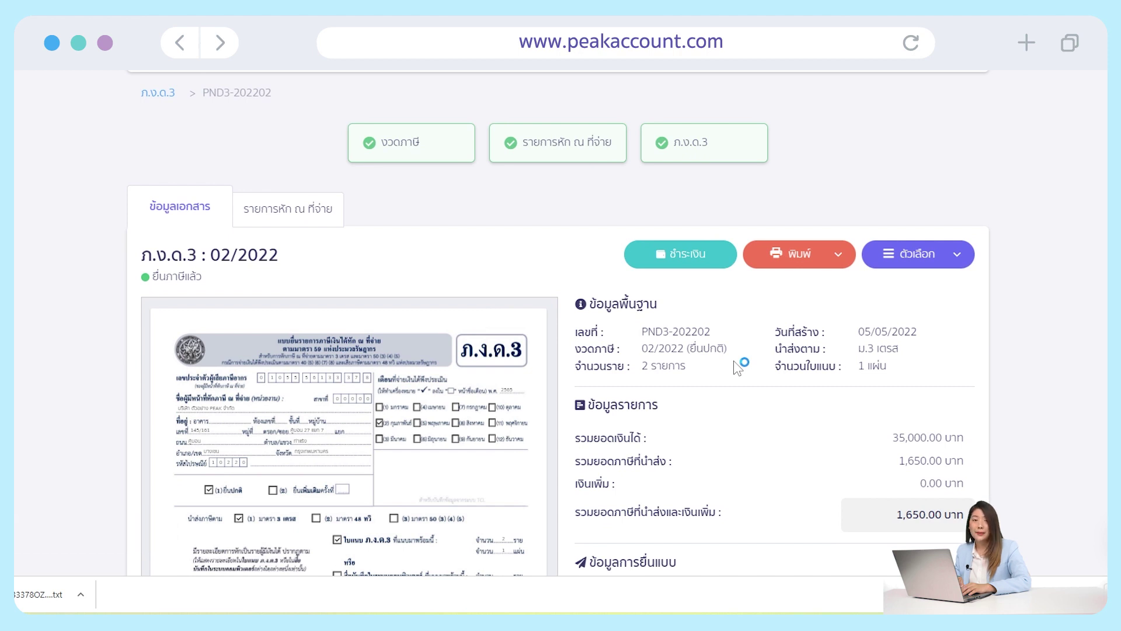
click(717, 255)
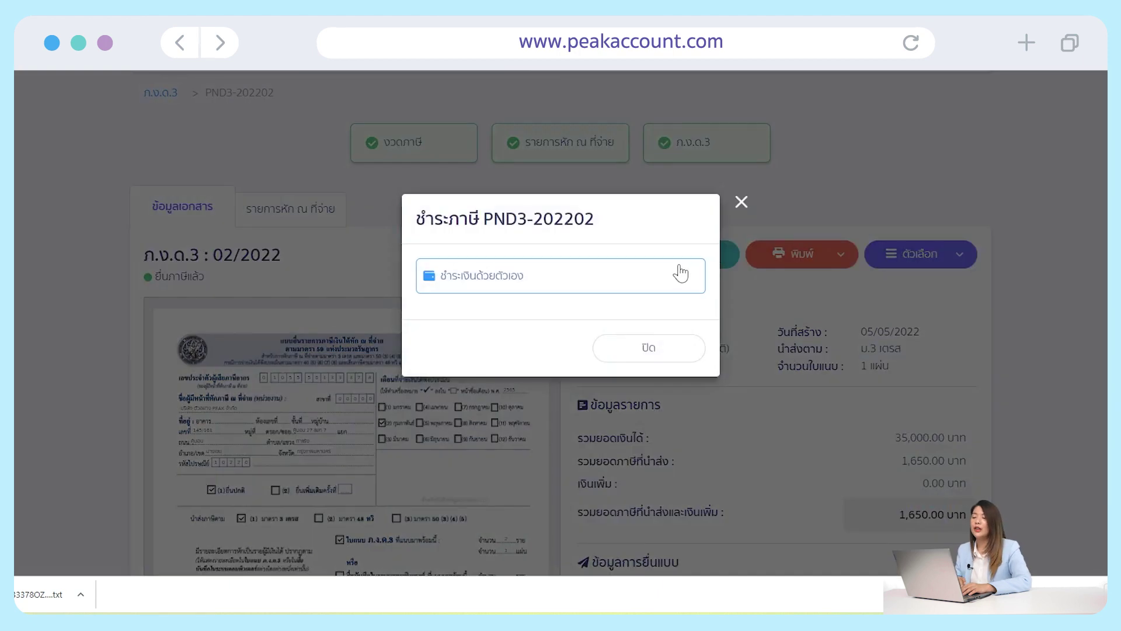
click(679, 273)
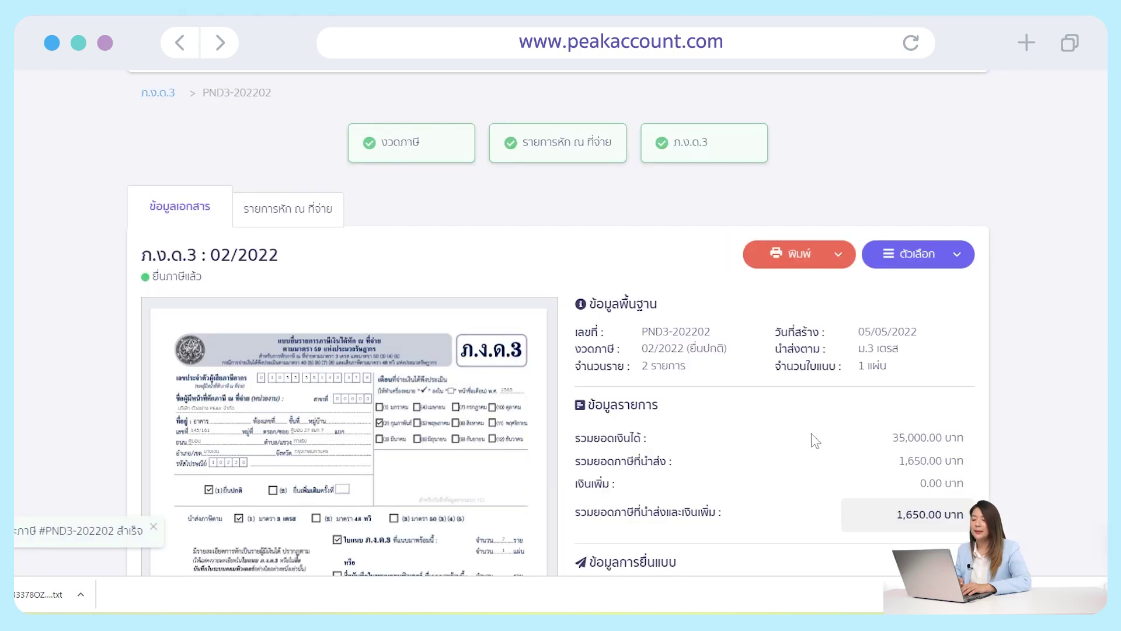
scroll(815, 441, down, 5)
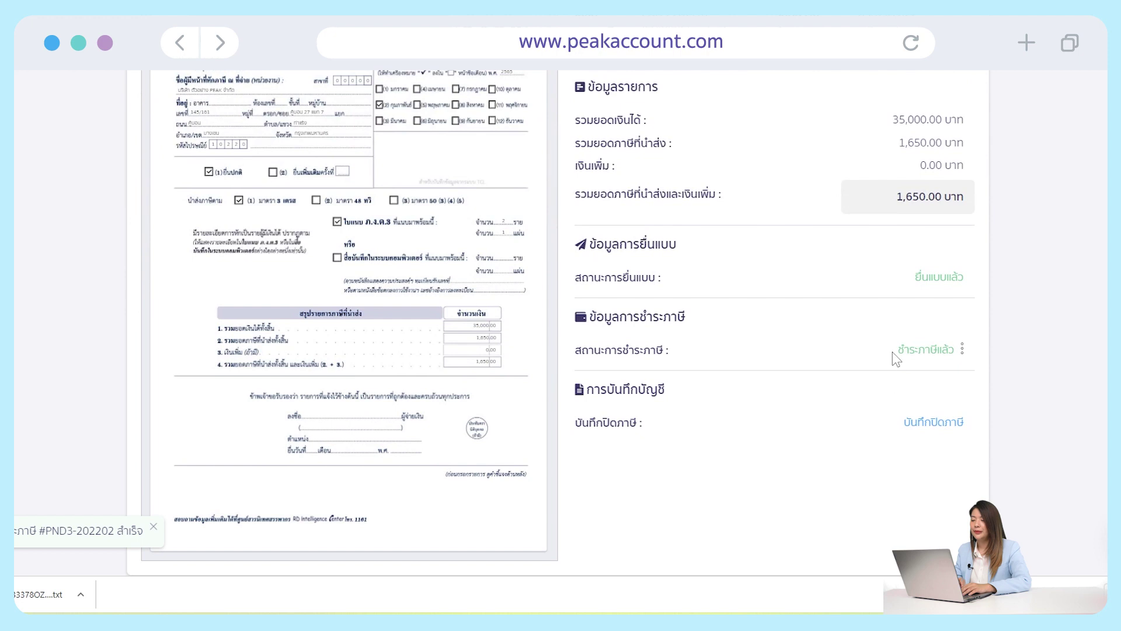
drag(893, 352, 969, 356)
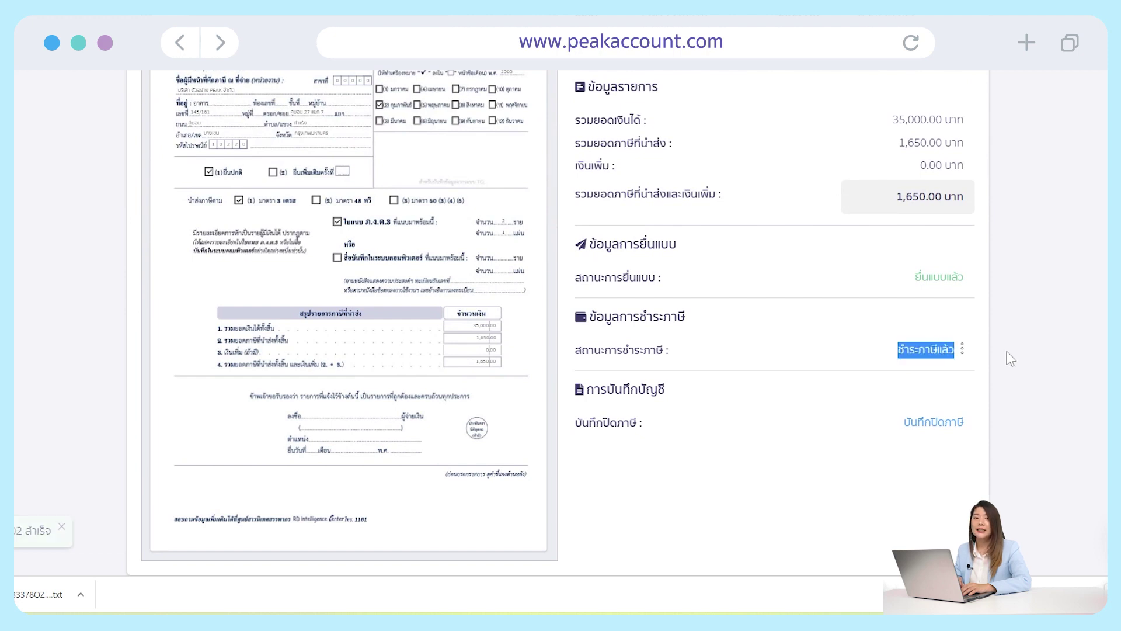
click(1055, 358)
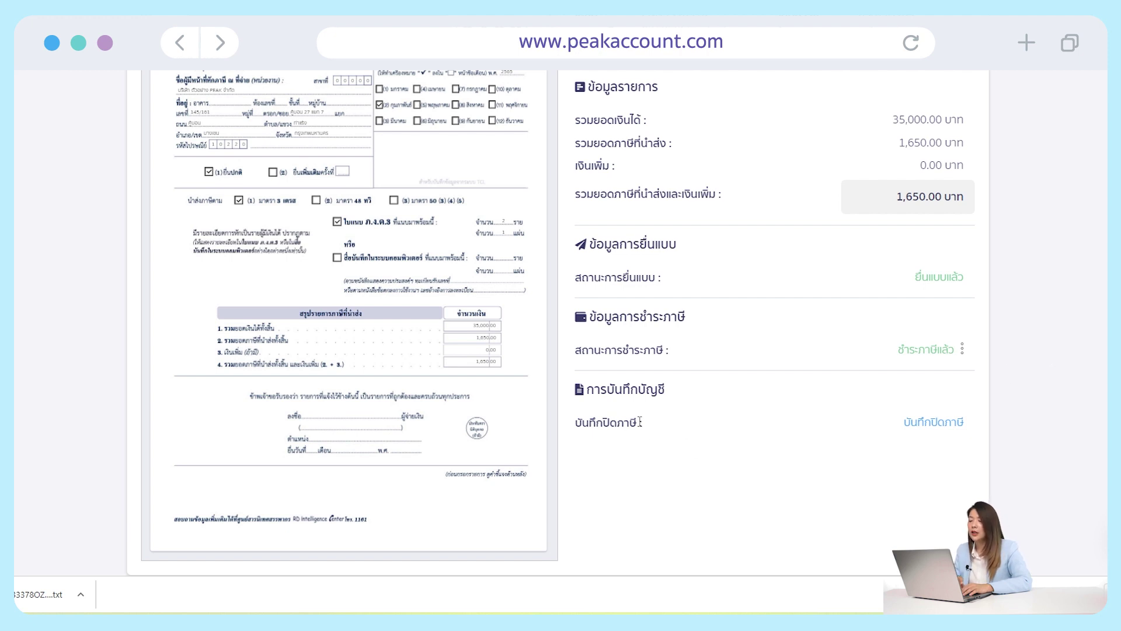
Record the tax-closing entry (บันทึกปิดภาษี) for the ภ.ง.ด.3 form with the recording date 28/02/2022.
drag(642, 423, 573, 424)
click(694, 426)
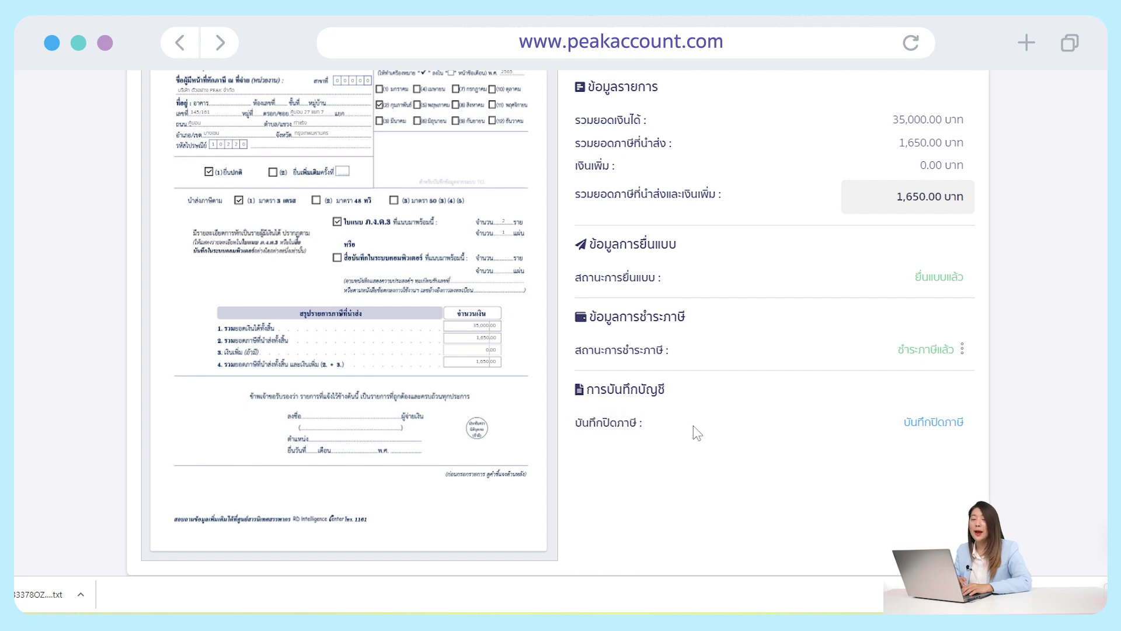
click(932, 423)
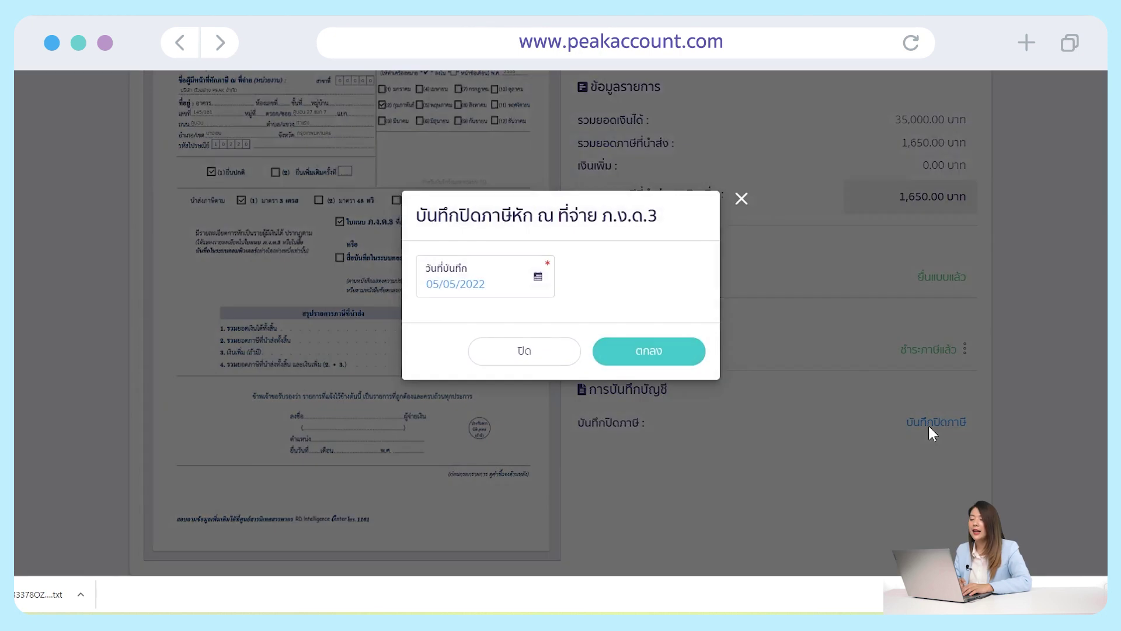
click(525, 281)
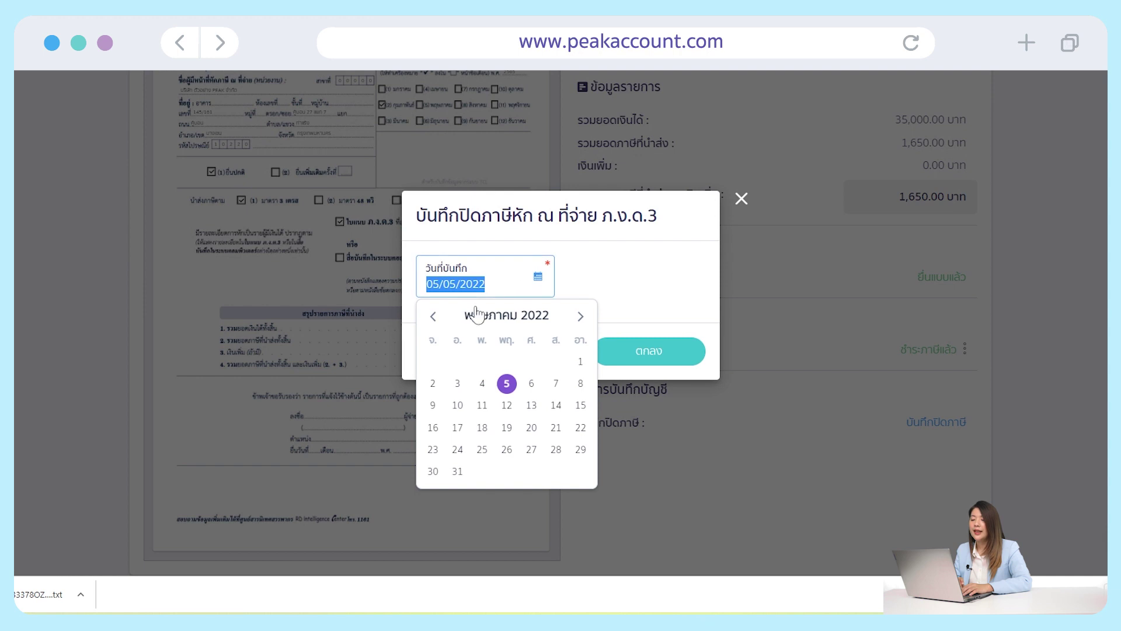
click(434, 319)
click(434, 319)
click(434, 317)
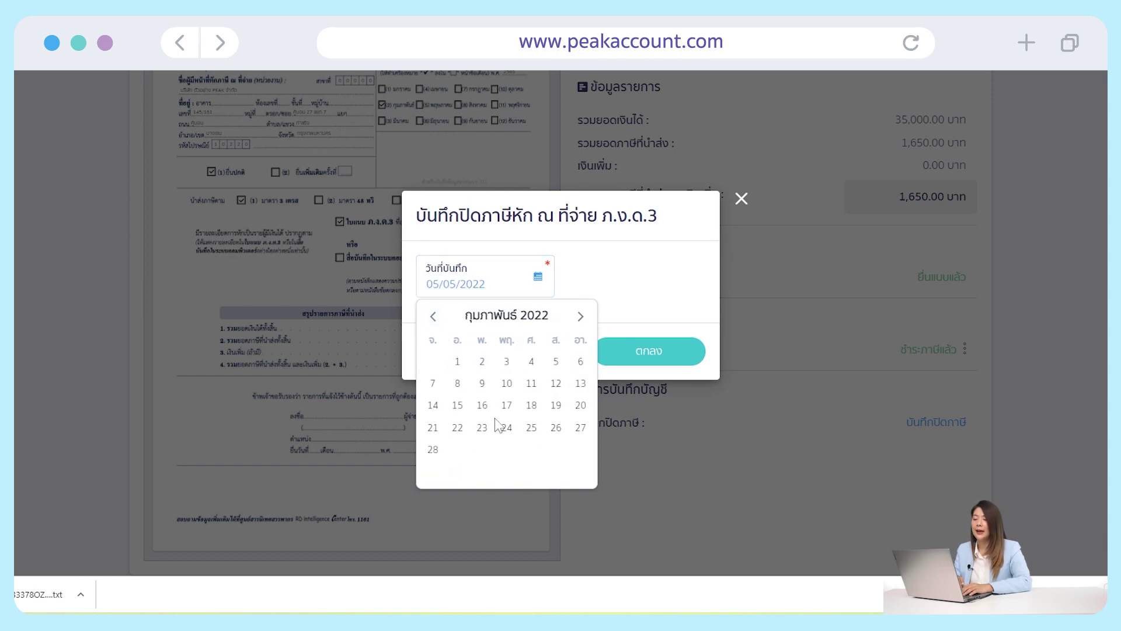
click(433, 450)
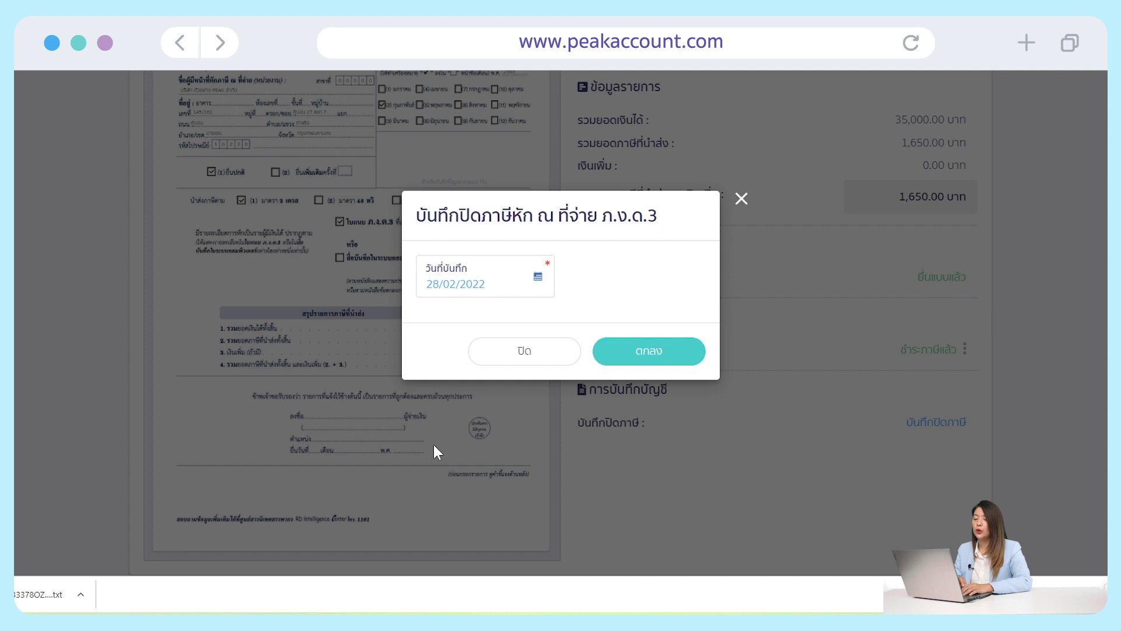
click(673, 360)
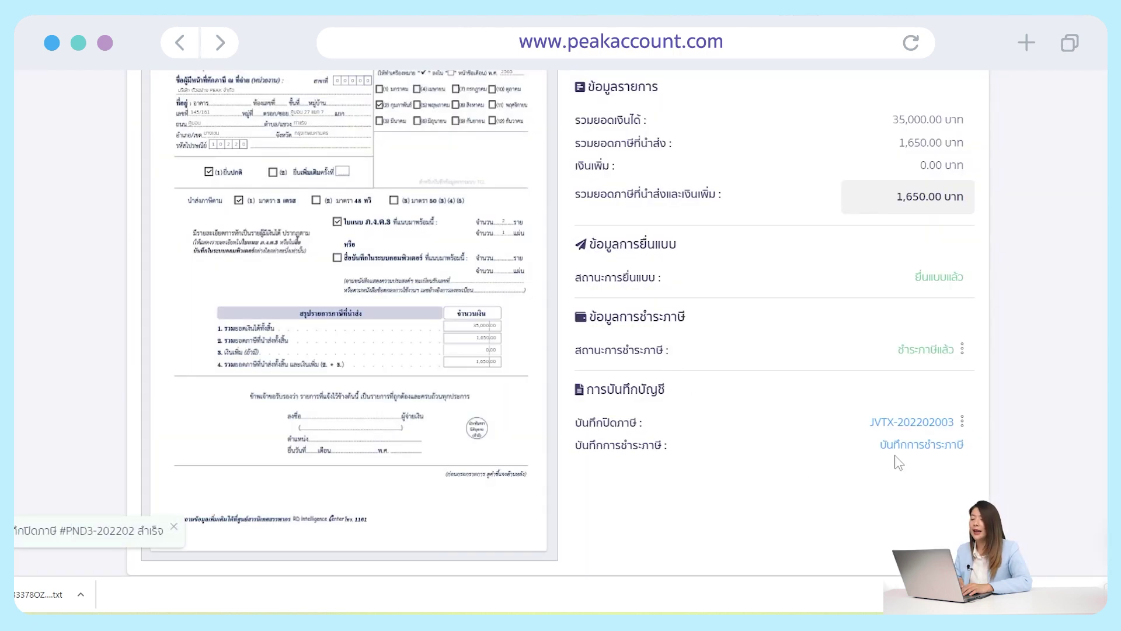
Open the journal entry linked to the tax closing (บันทึกปิดภาษี) and review its accounting lines.
click(928, 428)
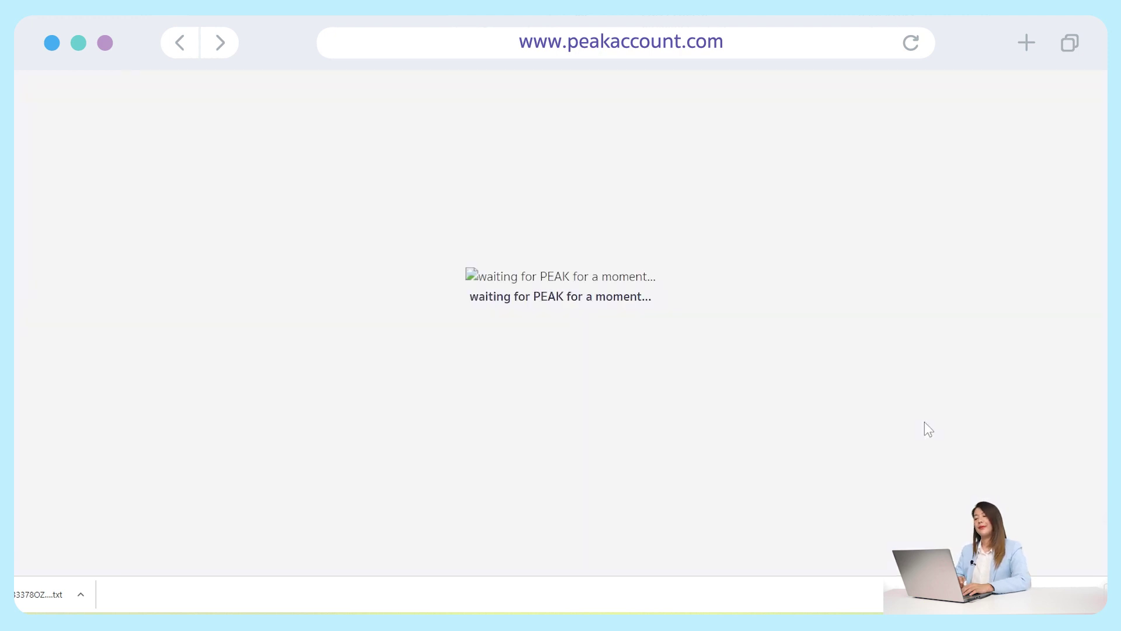
scroll(925, 423, down, 2)
scroll(925, 422, down, 2)
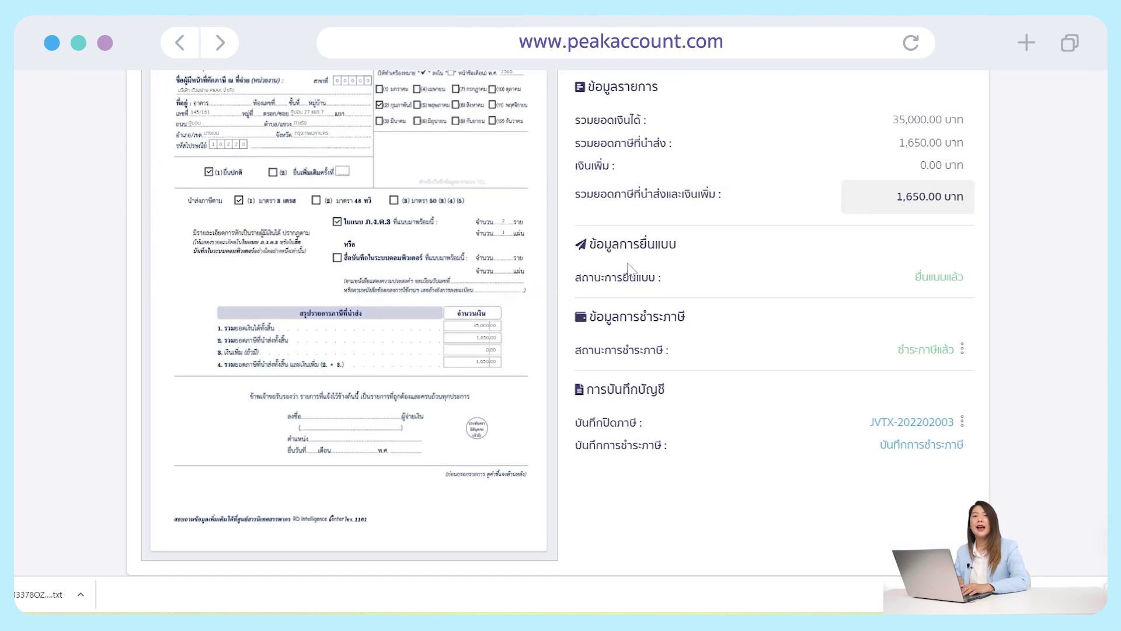
Start recording the tax payment (บันทึกการชำระภาษี) for the ภ.ง.ด.3 form and set the payment date to 03/03/2022.
drag(670, 447, 574, 451)
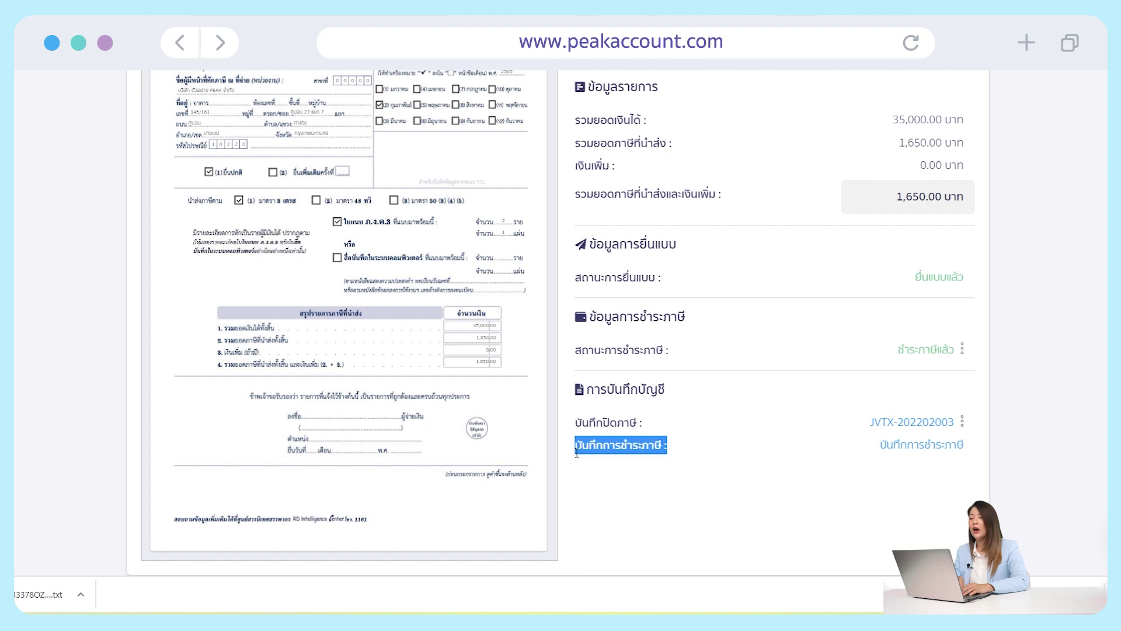
click(708, 481)
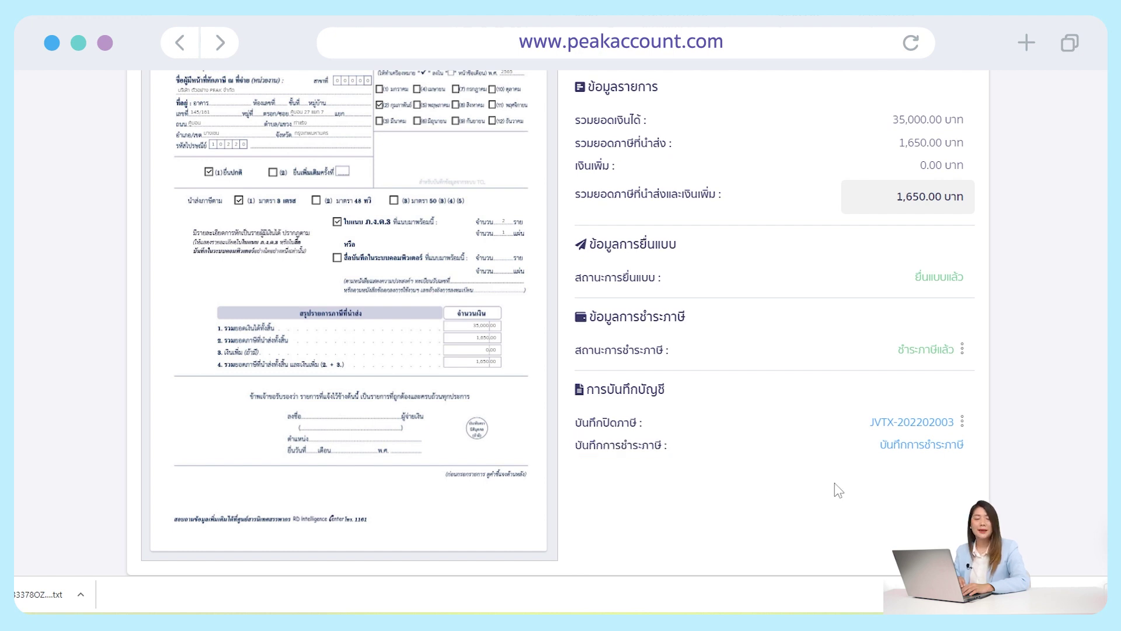
click(958, 446)
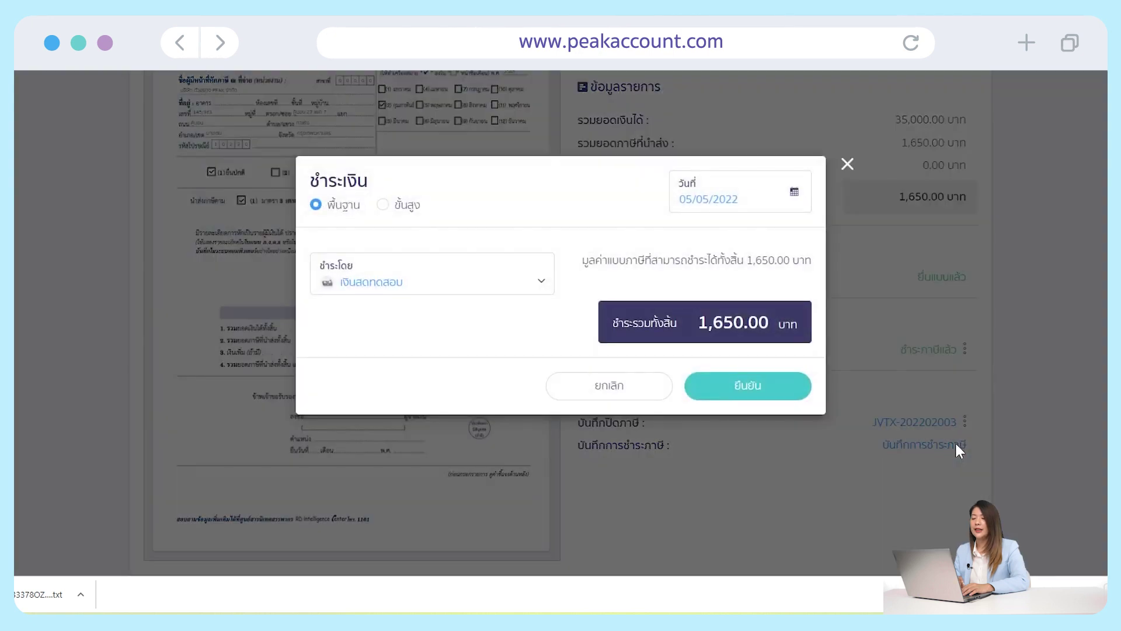
click(787, 199)
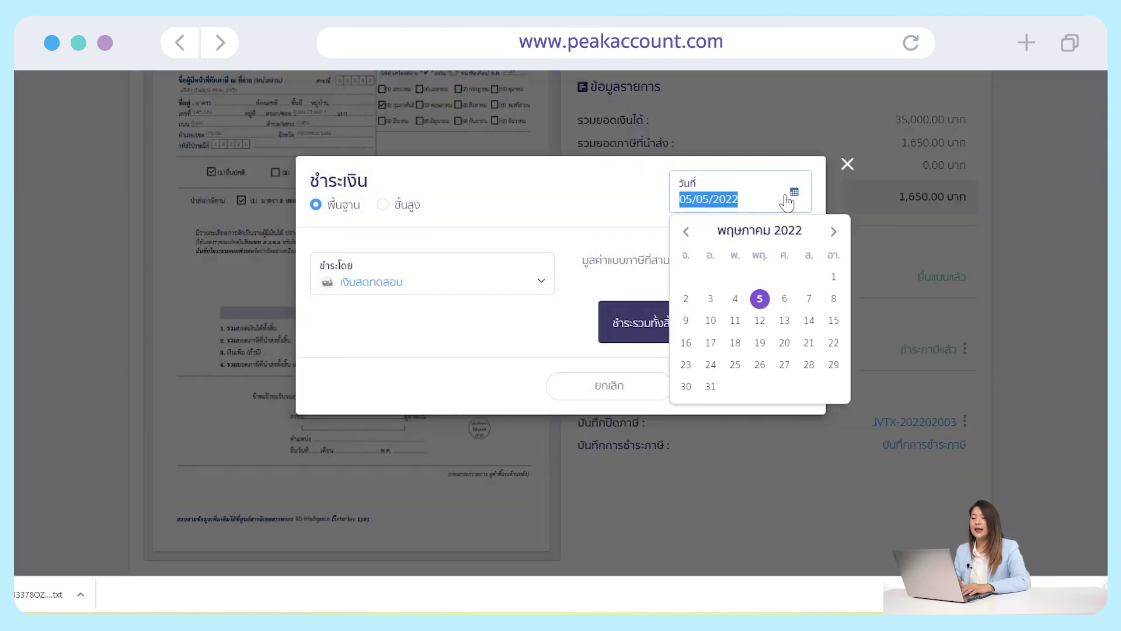
click(686, 232)
click(686, 233)
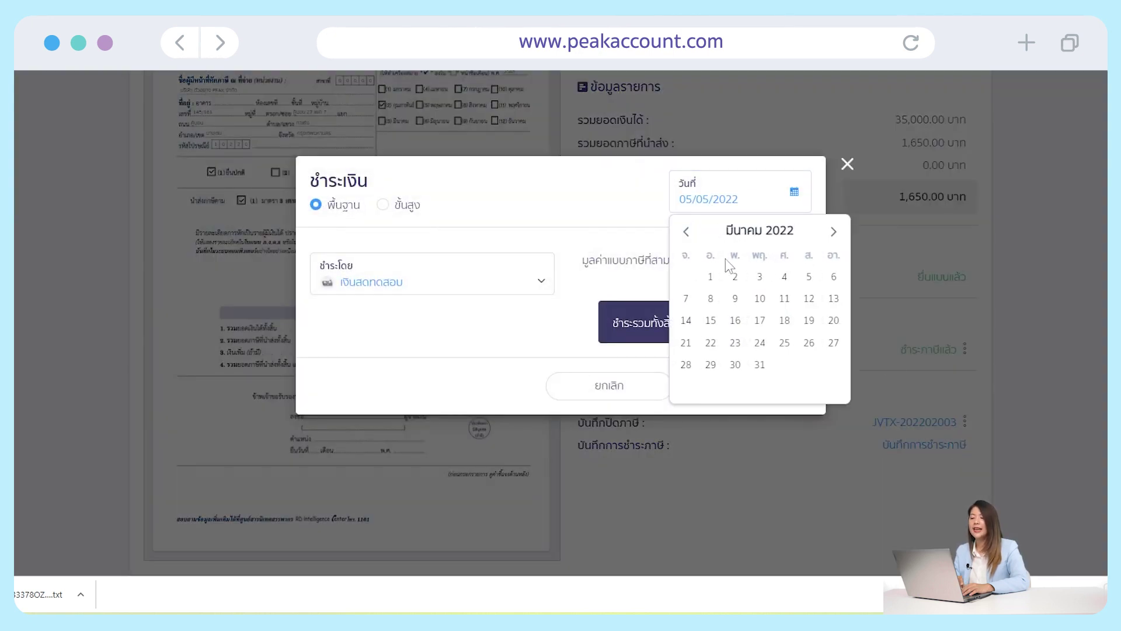
click(760, 277)
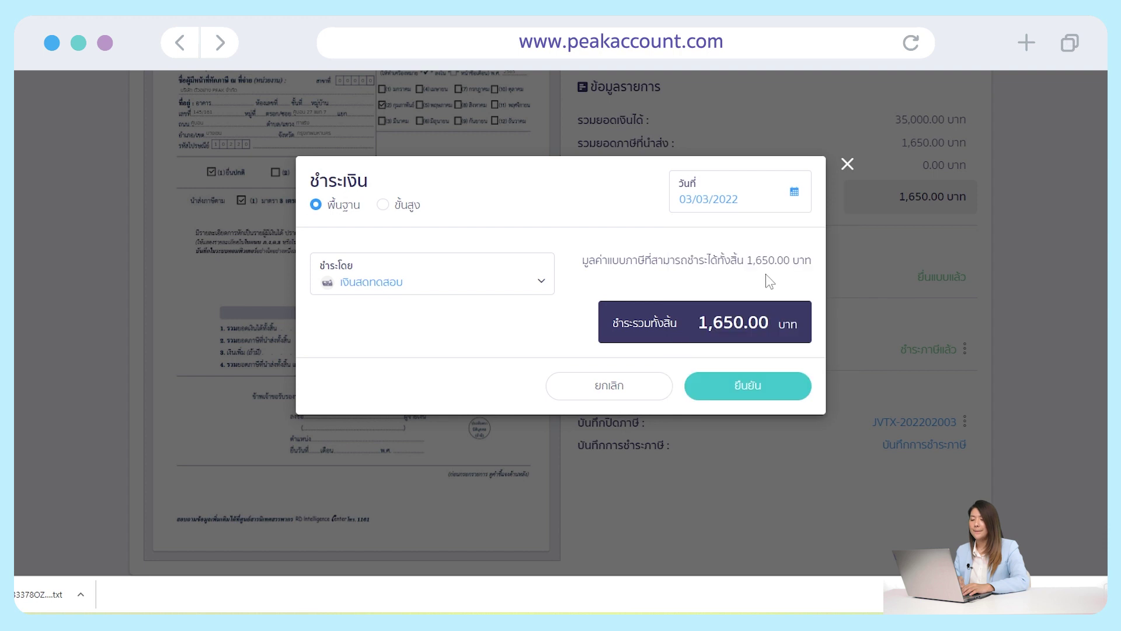
Choose the payment channel (ชำระโดย) for the ภ.ง.ด.3 tax and confirm the payment entry.
click(541, 283)
click(463, 342)
click(770, 390)
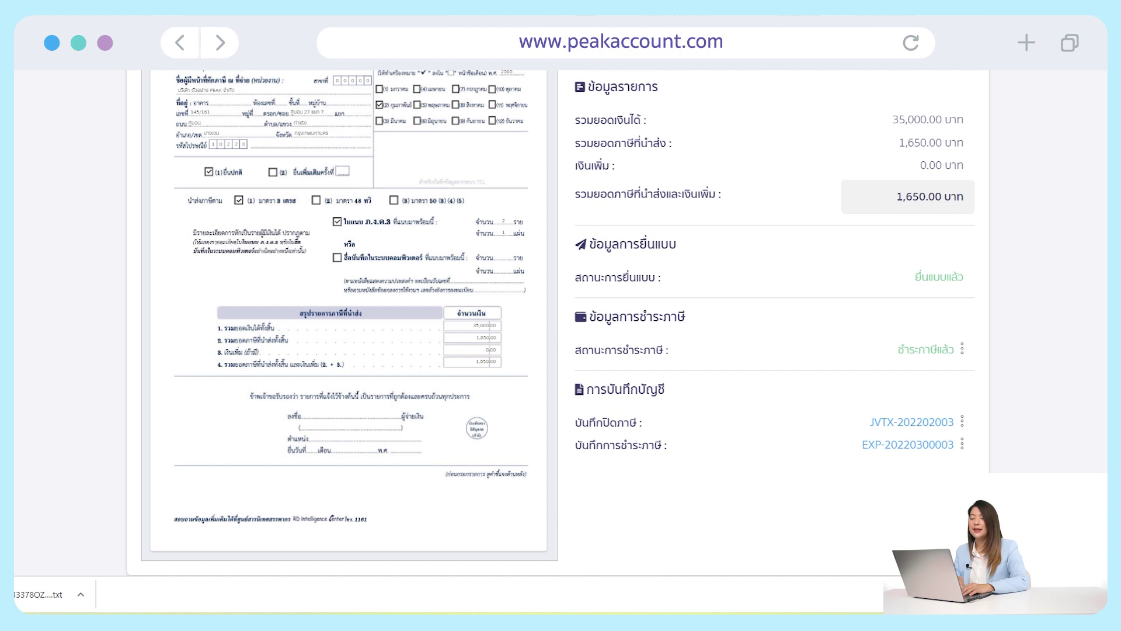
Open the expense document linked to the tax payment record (บันทึกการชำระภาษี) and review its details.
click(909, 446)
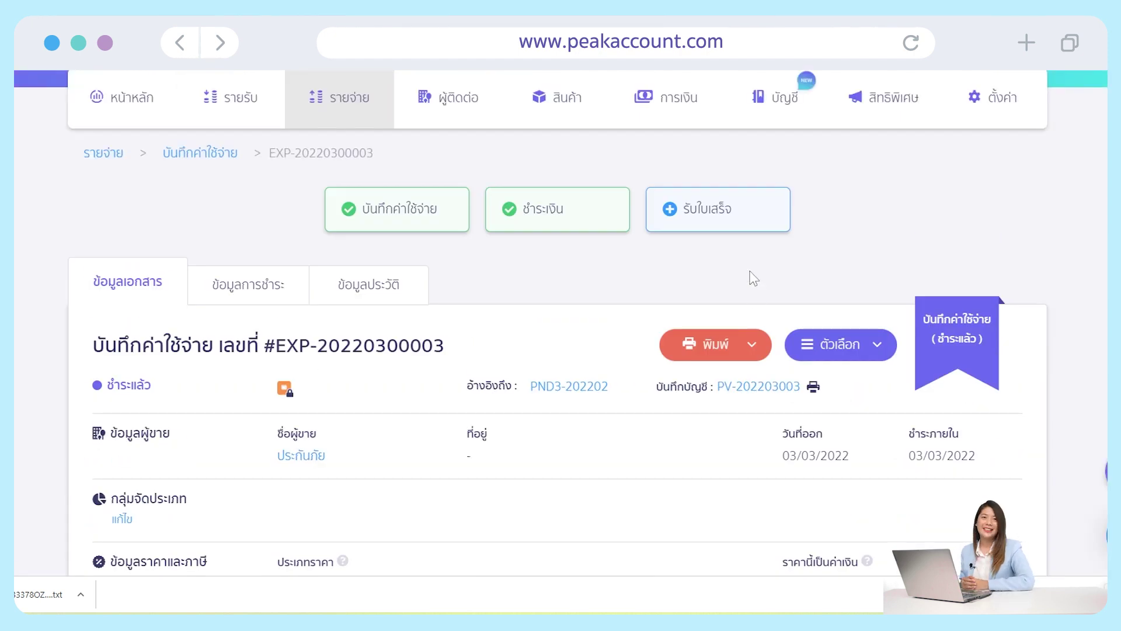
scroll(753, 279, down, 2)
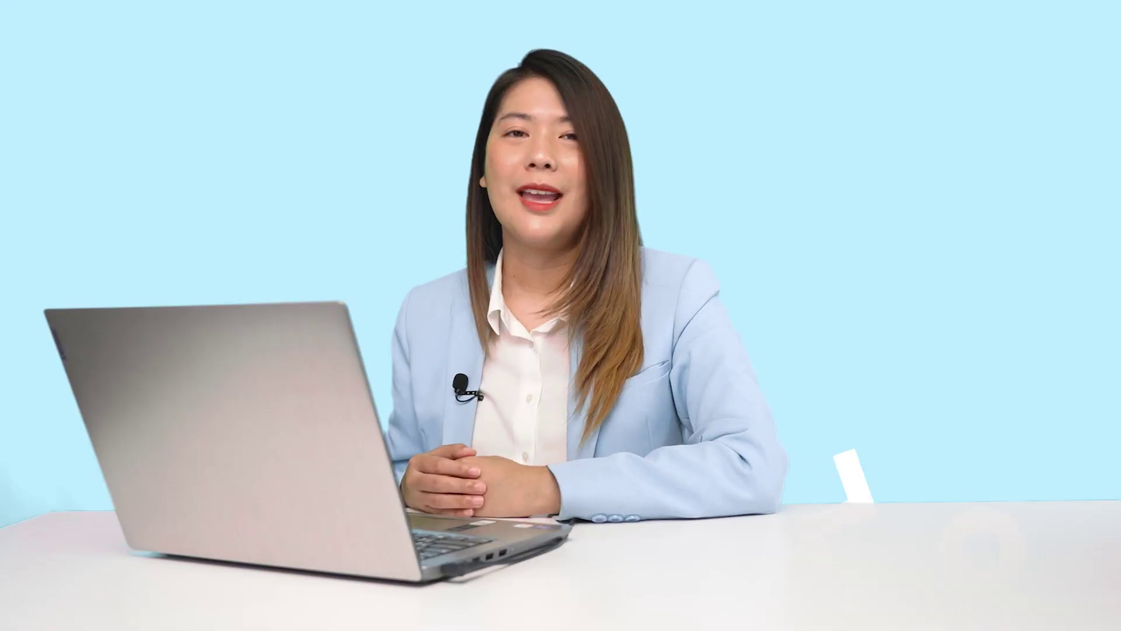